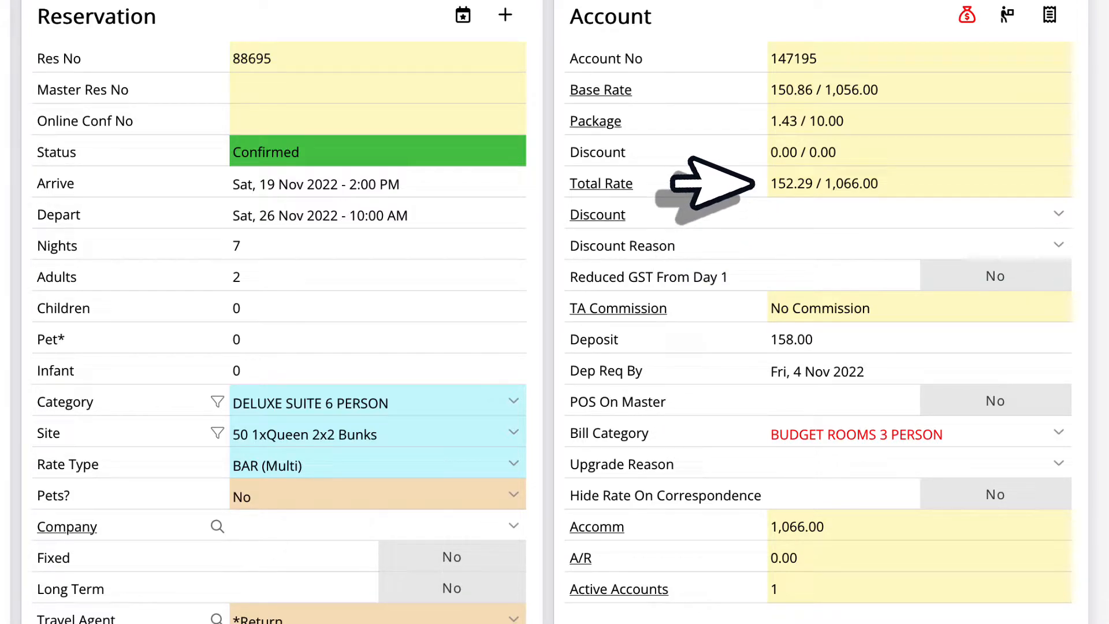
- Set the reservation account's upgrade reason to Friend of the owner
{"action": "left_click", "coordinate": [1058, 464]}
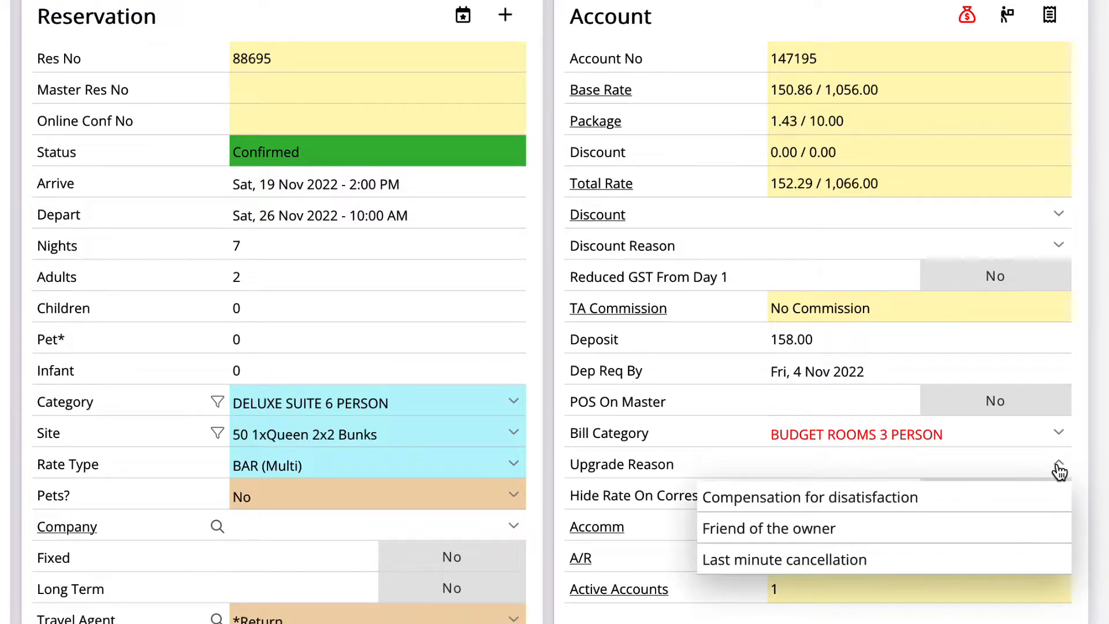
{"action": "left_click", "coordinate": [954, 525]}
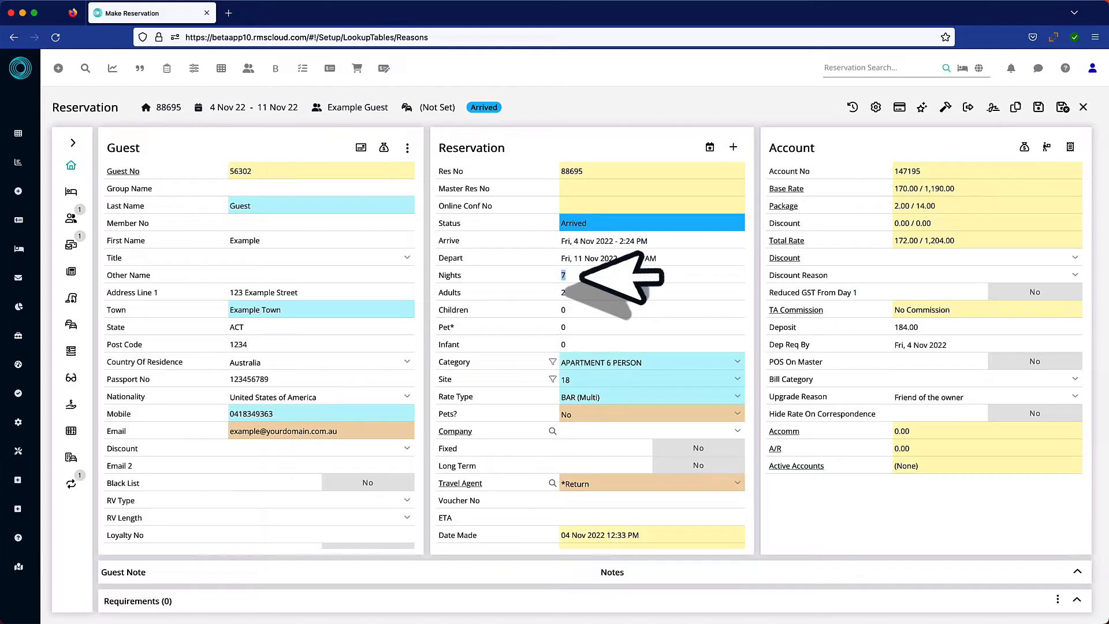
- Shorten the arrived reservation's stay to 6 nights and save the reservation
{"action": "key", "text": "Tab"}
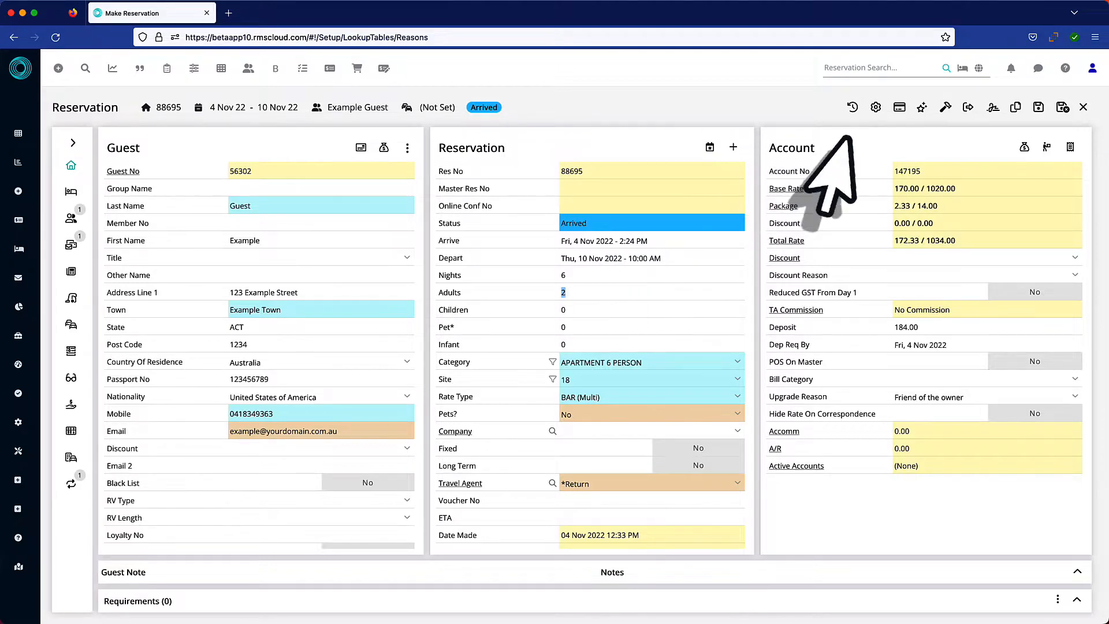
{"action": "left_click", "coordinate": [1038, 107]}
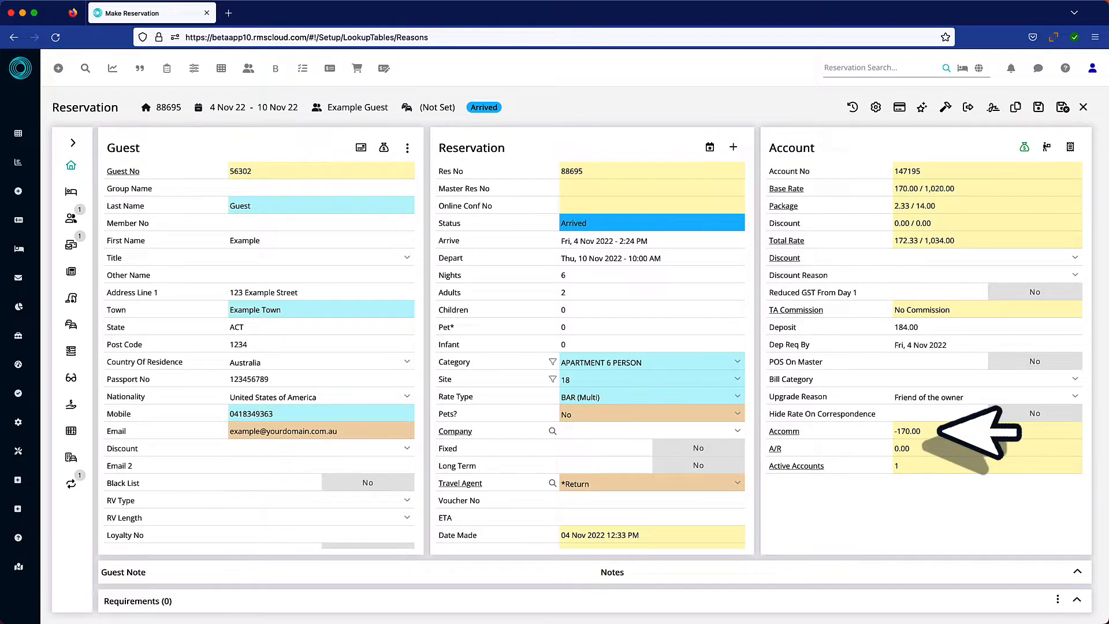
{"action": "left_click", "coordinate": [939, 431]}
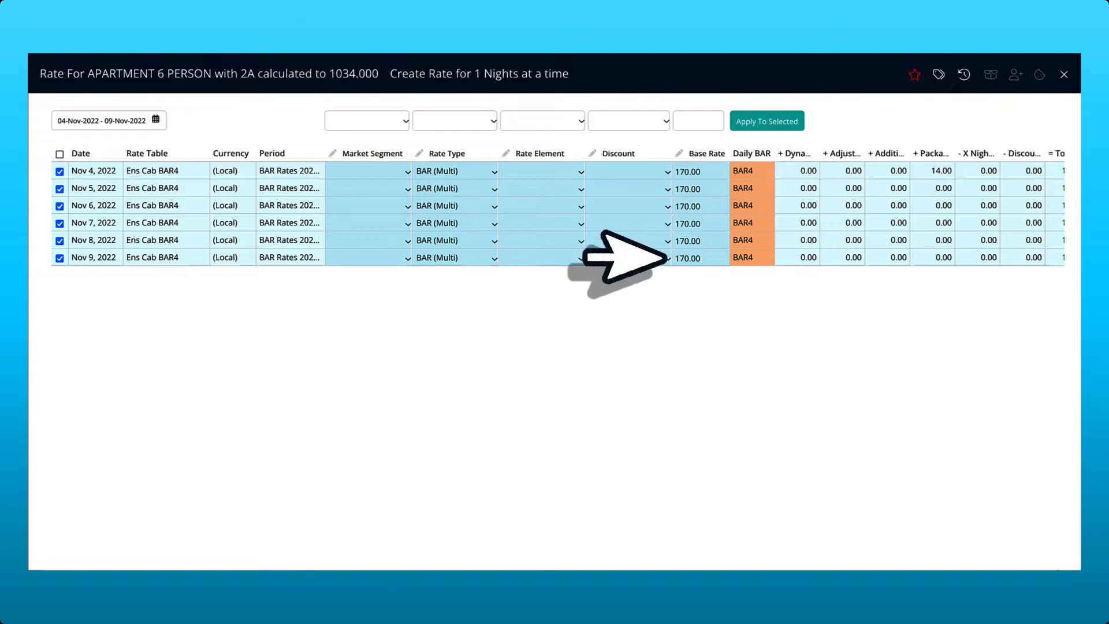
- Override the base rate for the 9 November night with 340 and check its total
{"action": "double_click", "coordinate": [688, 258]}
{"action": "type", "text": "340"}
{"action": "key", "text": "Return"}
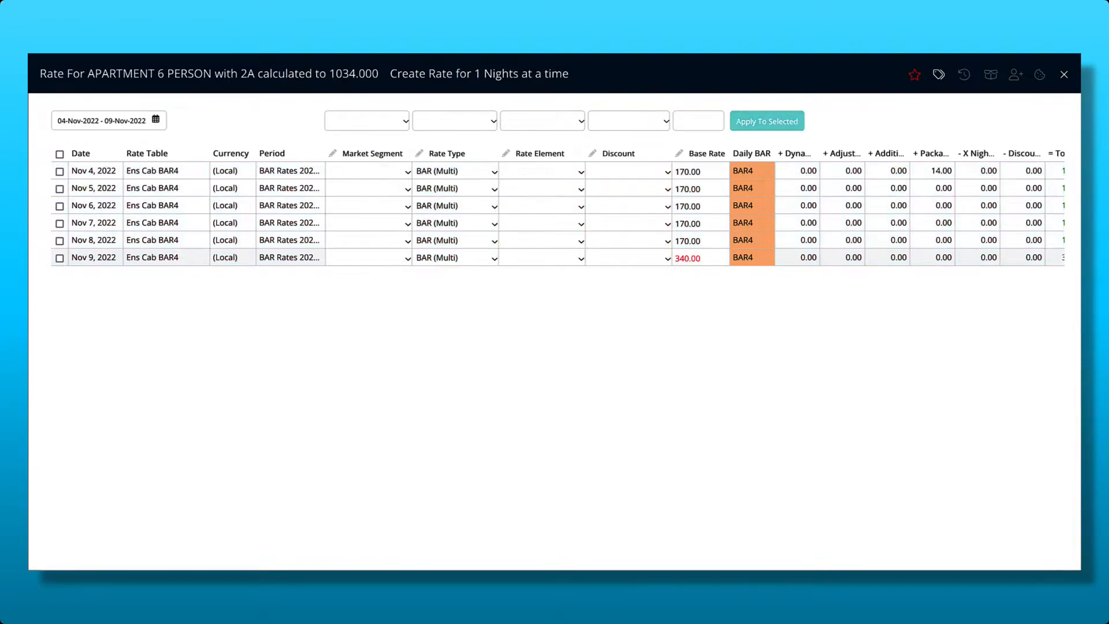
{"action": "scroll", "coordinate": [558, 353], "scroll_direction": "right", "scroll_amount": 2}
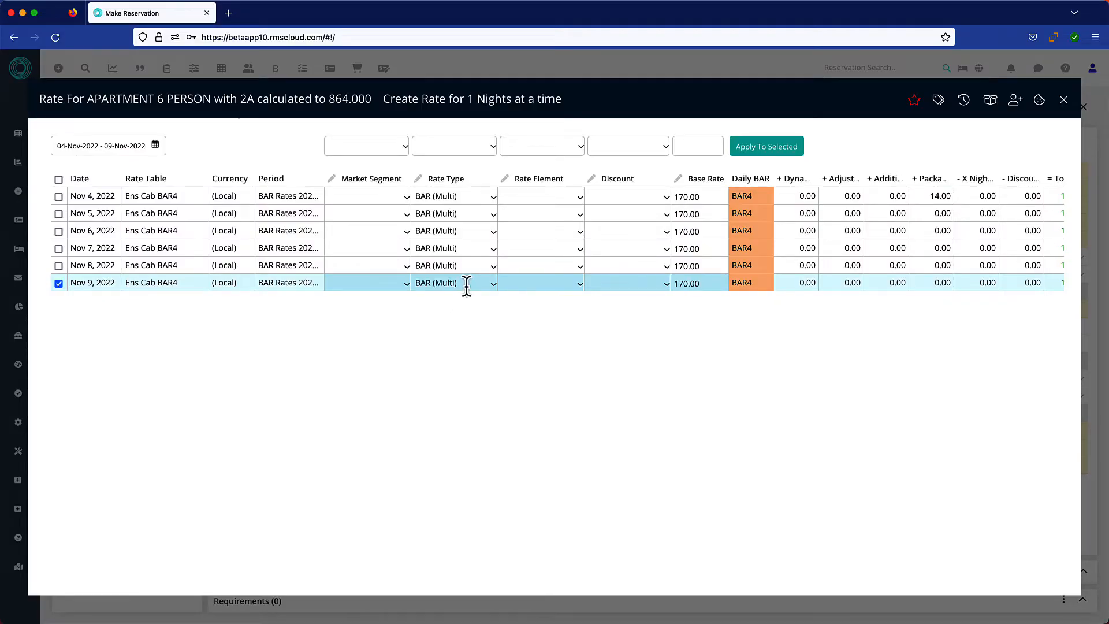
- Change the rate type for the 9 November night to No Rate Type
{"action": "left_click", "coordinate": [462, 283]}
{"action": "key", "text": "BackSpace"}
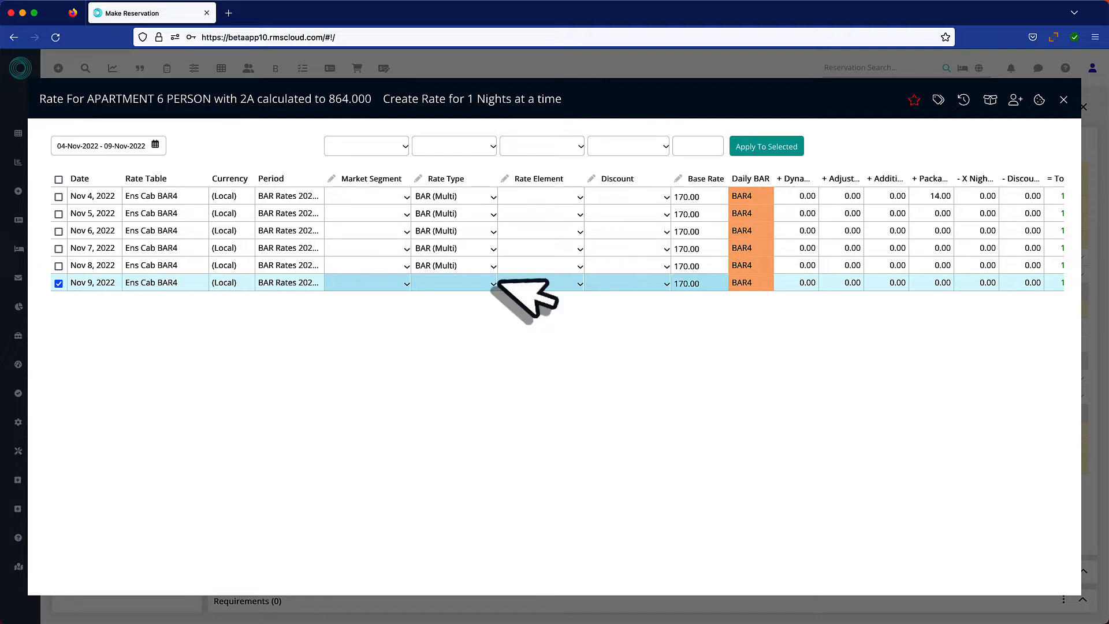
{"action": "left_click", "coordinate": [496, 283]}
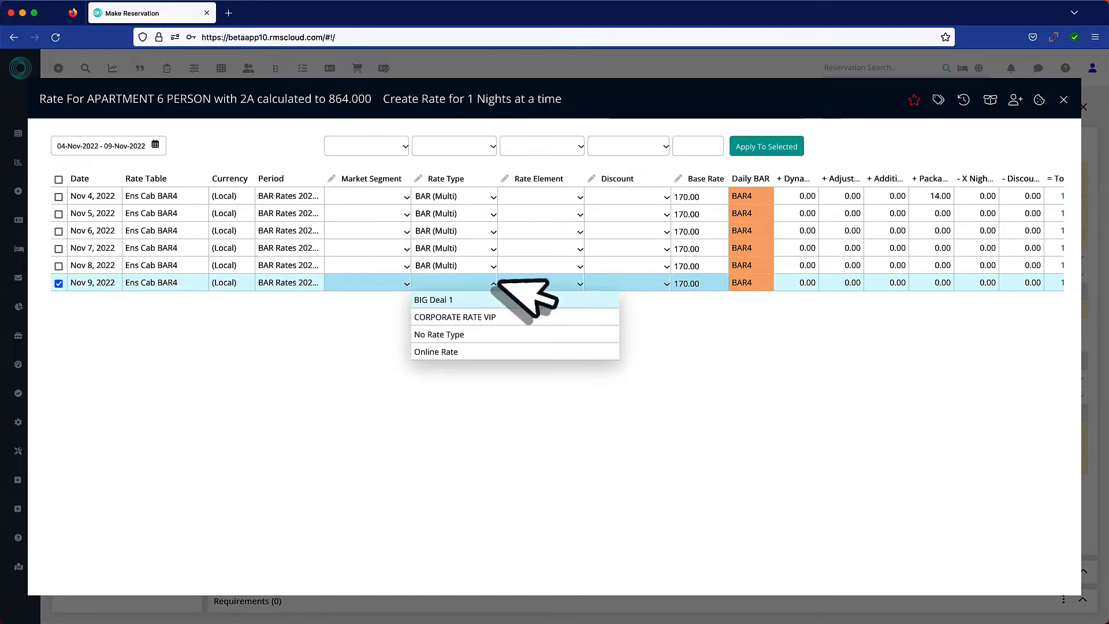
{"action": "left_click", "coordinate": [474, 335]}
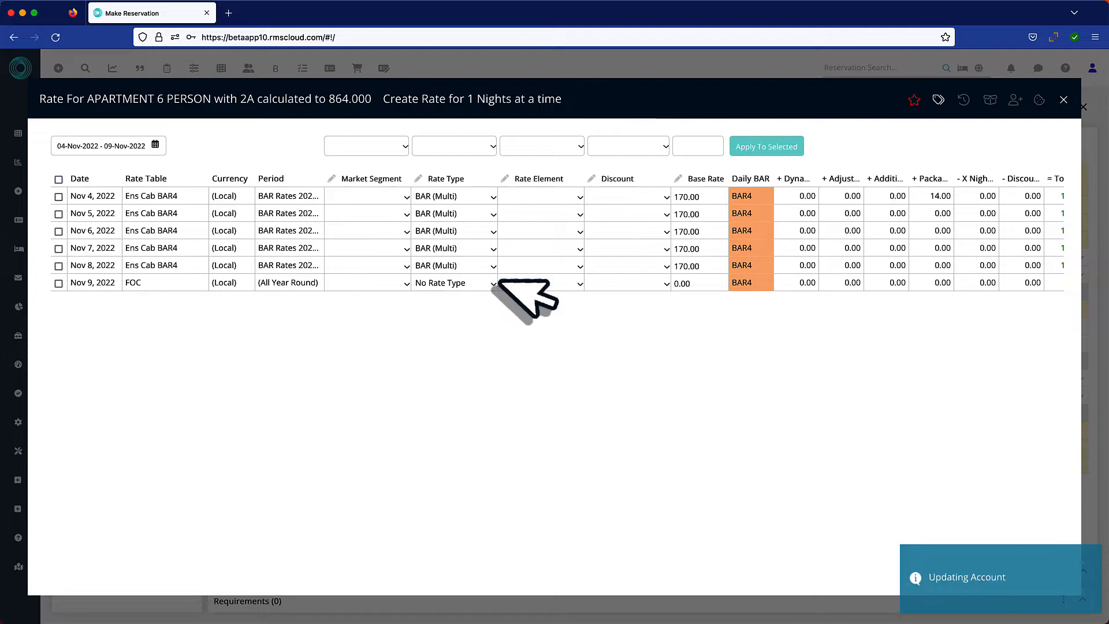
- Give the 9 November night the One Hundered Percent discount and check its total rate
{"action": "left_click", "coordinate": [581, 283]}
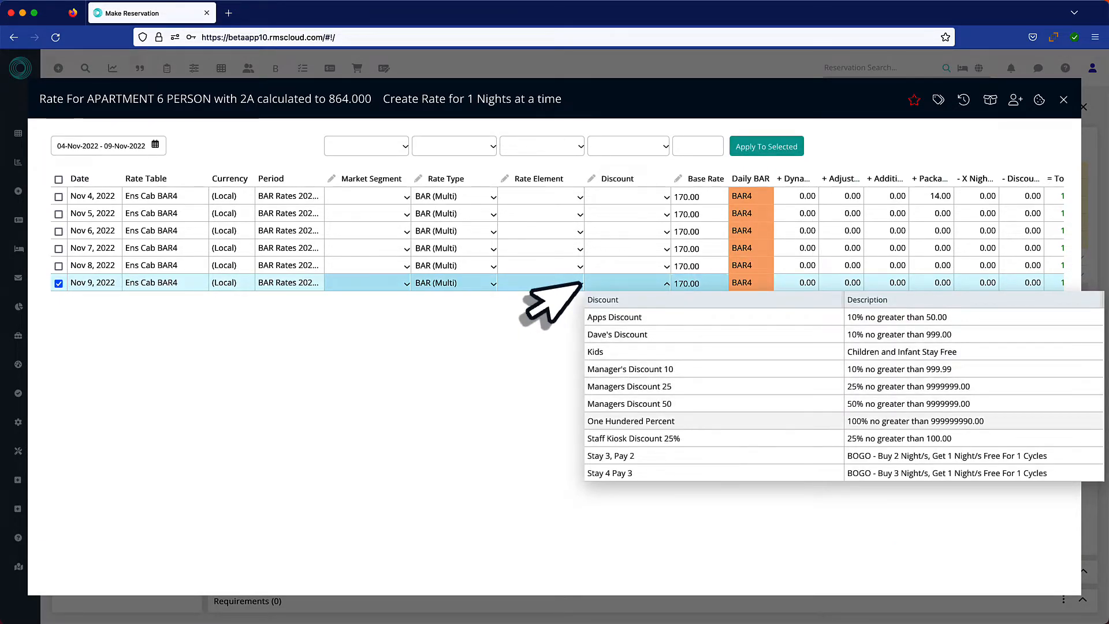
{"action": "key", "text": "Return"}
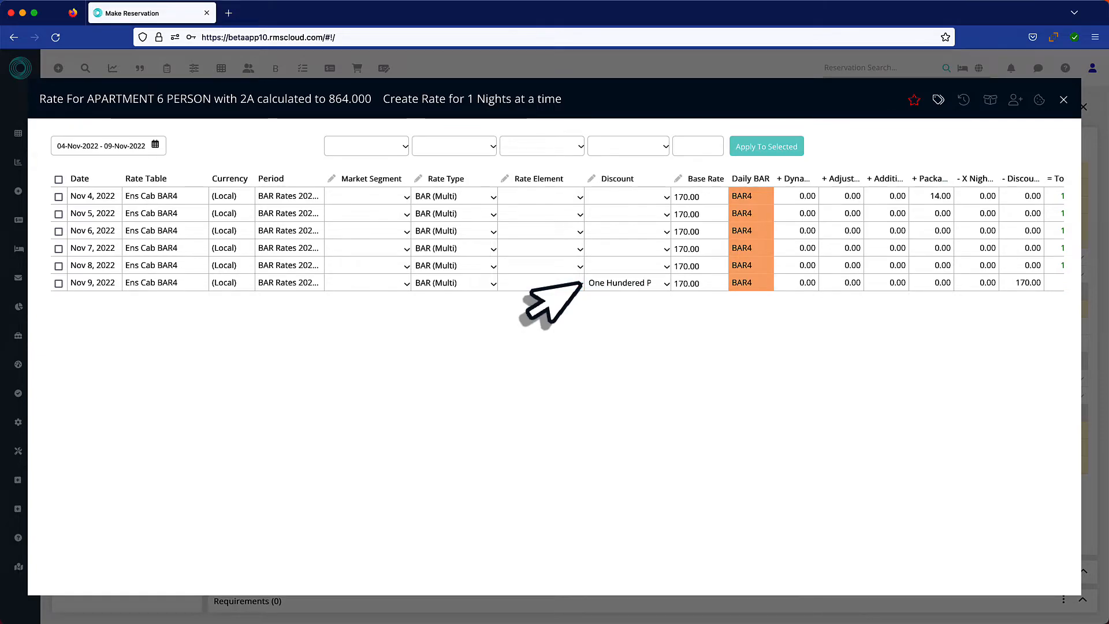
{"action": "scroll", "coordinate": [837, 280], "scroll_direction": "right", "scroll_amount": 3}
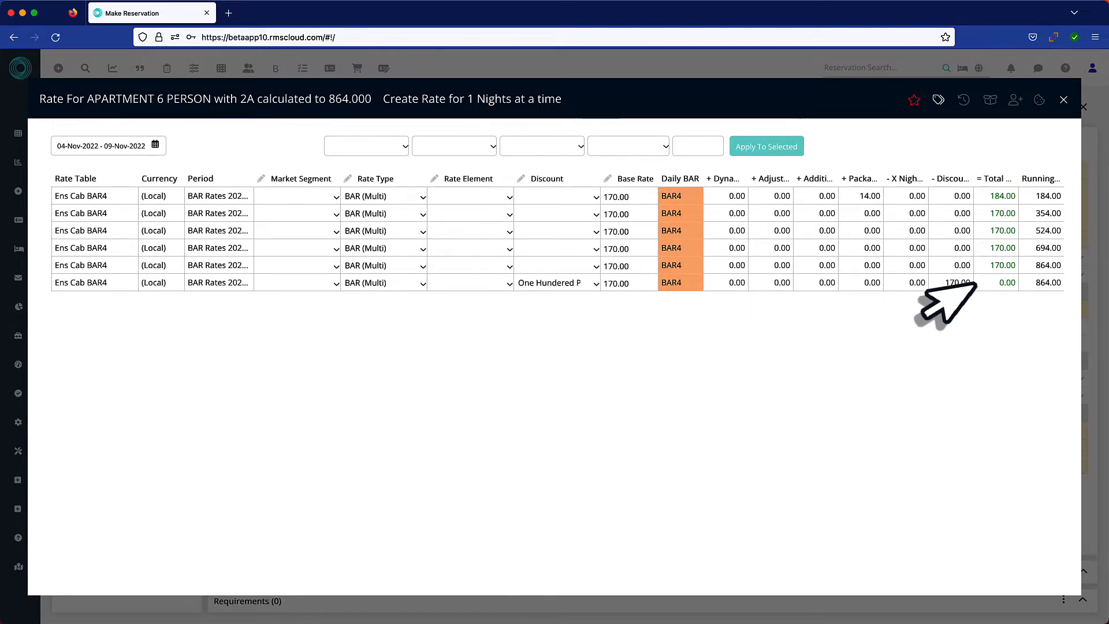
- Override the base rate for the 9 November night with 0
{"action": "scroll", "coordinate": [941, 284], "scroll_direction": "left", "scroll_amount": 3}
{"action": "left_click", "coordinate": [658, 287]}
{"action": "left_click", "coordinate": [670, 284]}
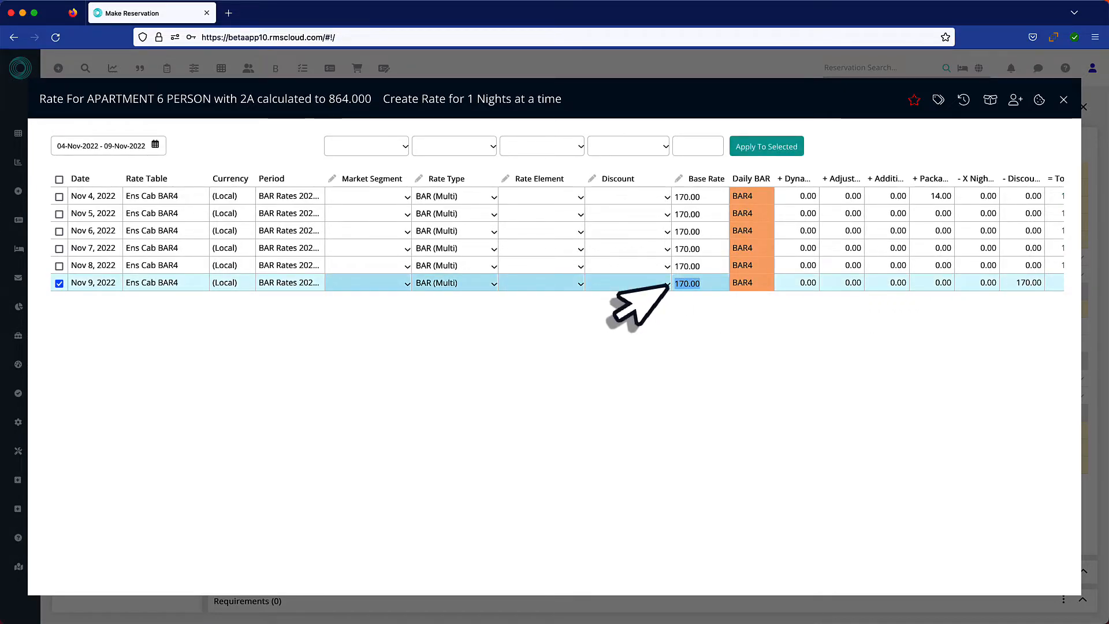
{"action": "type", "text": "0"}
{"action": "key", "text": "Tab"}
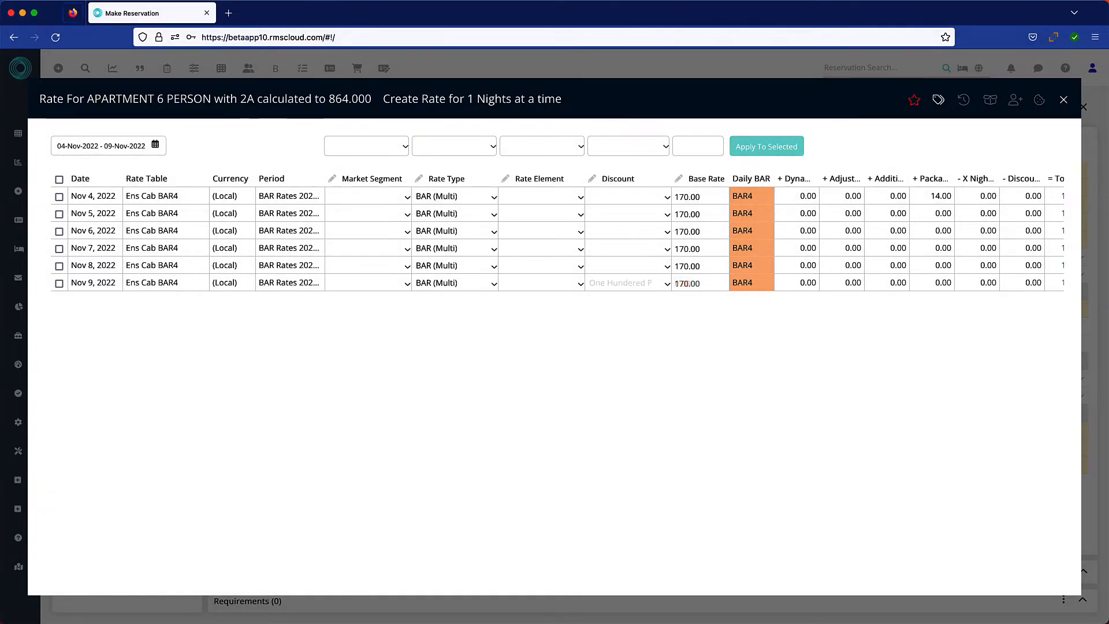
- Apply the One Hundered Percent discount in bulk to the nights of 7, 8 and 9 November
{"action": "left_click", "coordinate": [589, 147]}
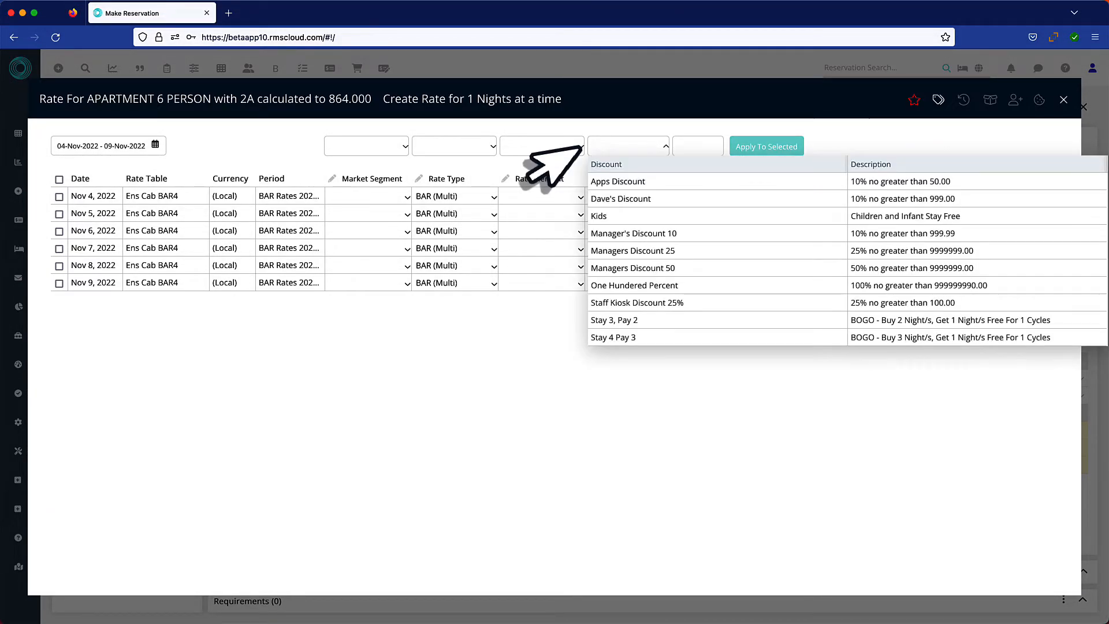
{"action": "left_click", "coordinate": [634, 286]}
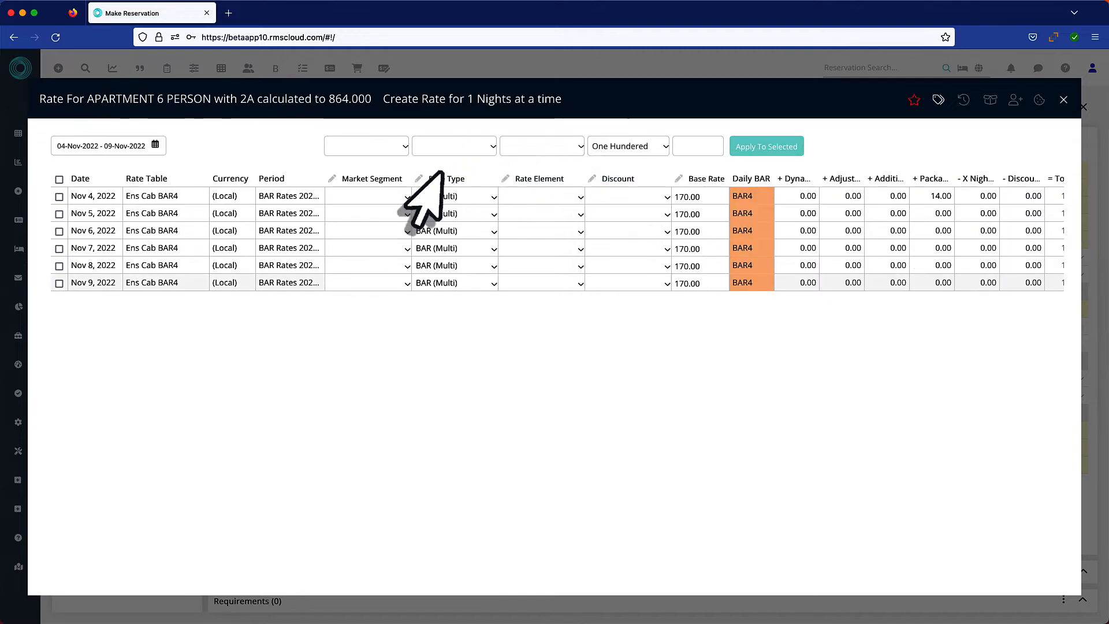
{"action": "left_click", "coordinate": [59, 283]}
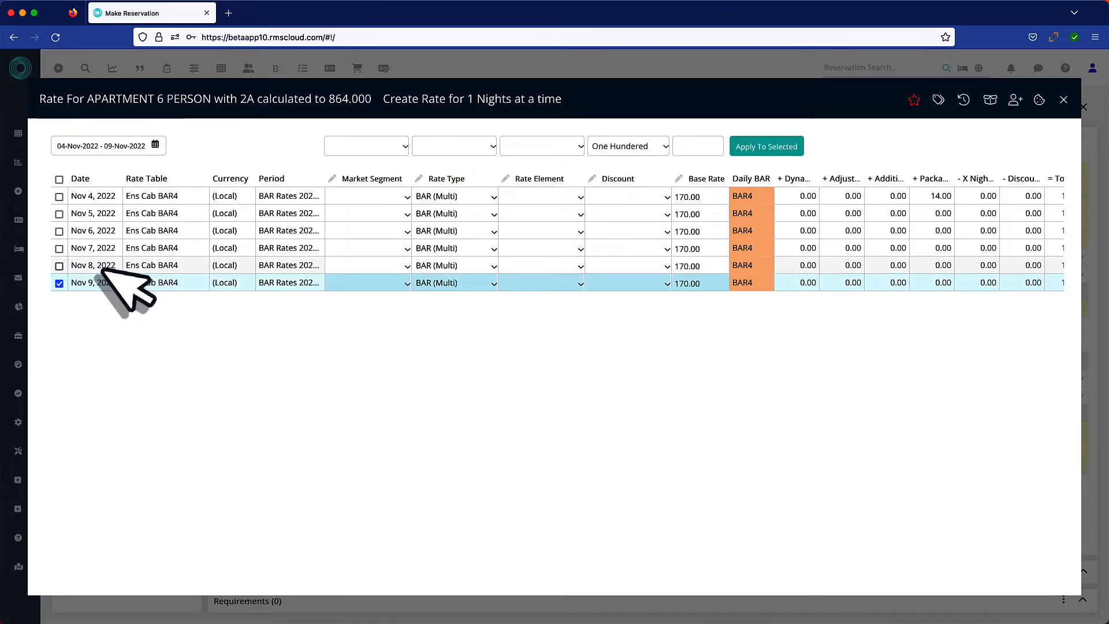
{"action": "left_click", "coordinate": [59, 266]}
{"action": "left_click", "coordinate": [59, 248]}
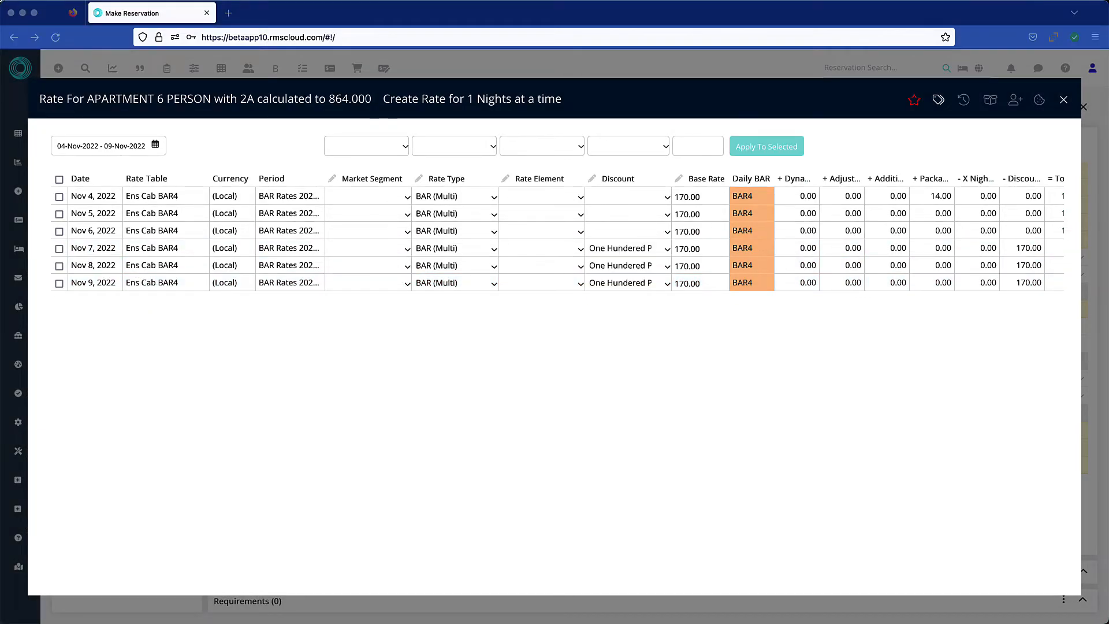
- Open the Rate Creation Override and choose to create the rate for the entire stay
{"action": "left_click", "coordinate": [913, 99]}
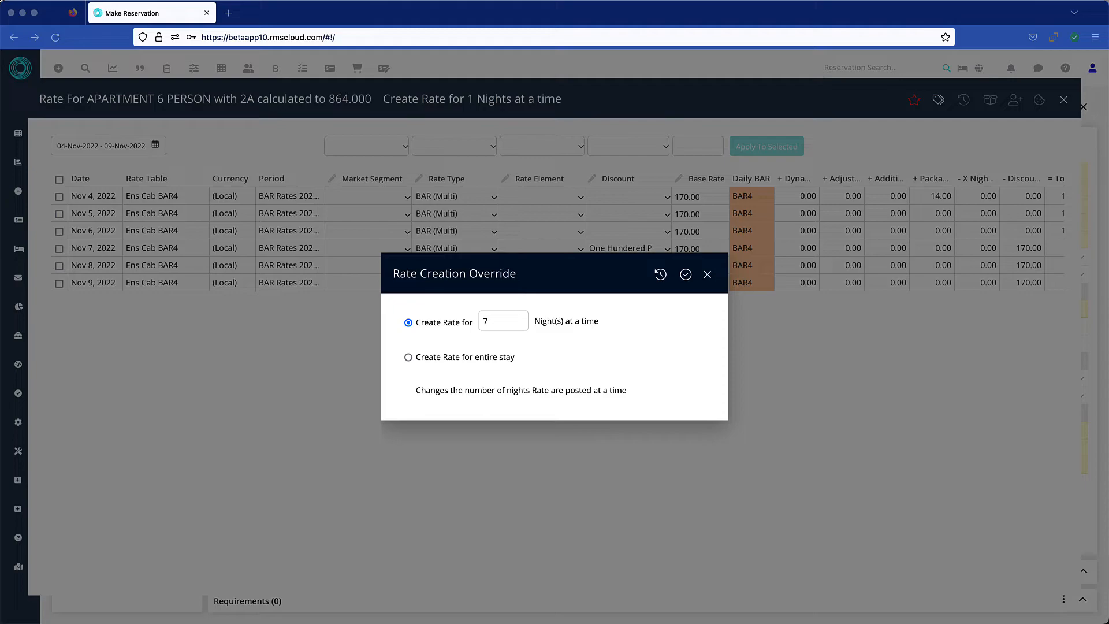
{"action": "left_click", "coordinate": [408, 358]}
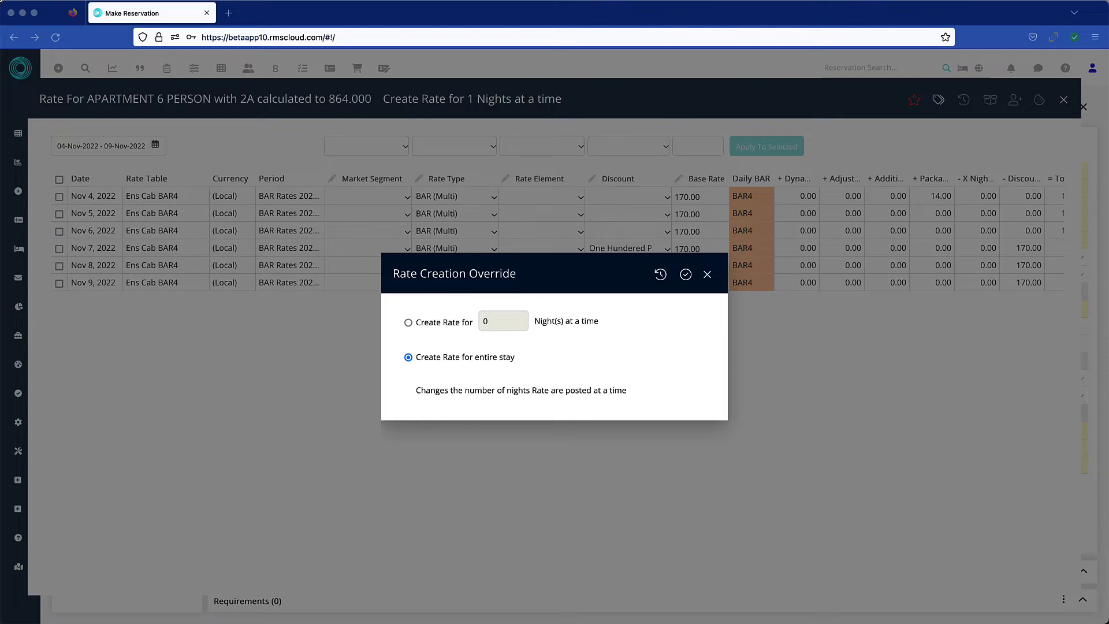
{"action": "left_click", "coordinate": [936, 100]}
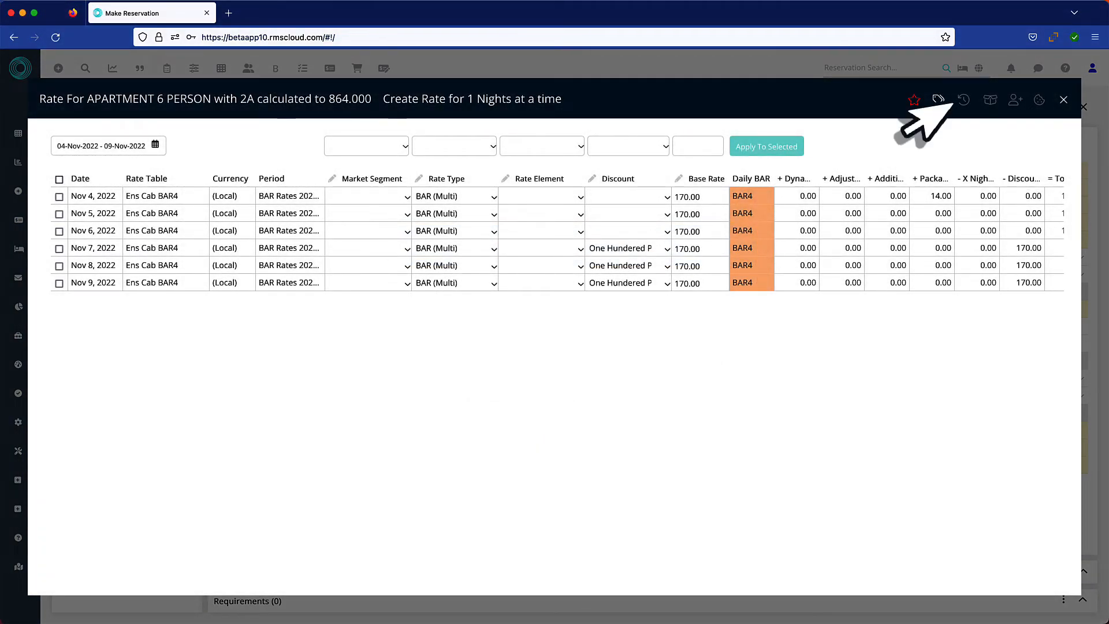
- Select the discounted nights of 7, 8 and 9 November in the rate grid
{"action": "left_click", "coordinate": [104, 254]}
{"action": "left_click", "coordinate": [107, 266]}
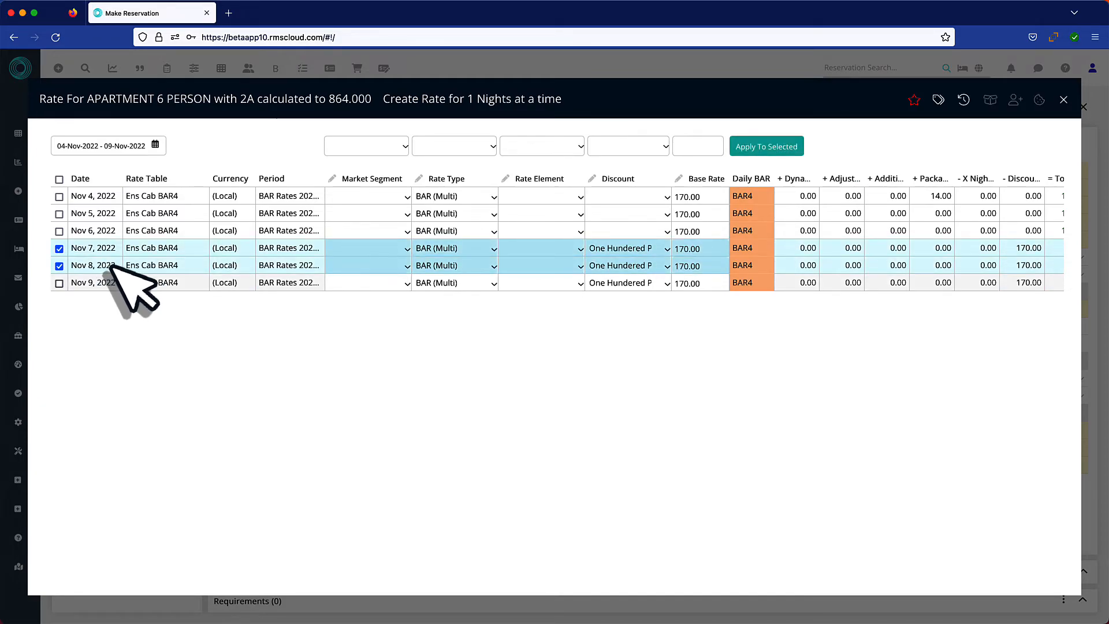
{"action": "left_click", "coordinate": [107, 283]}
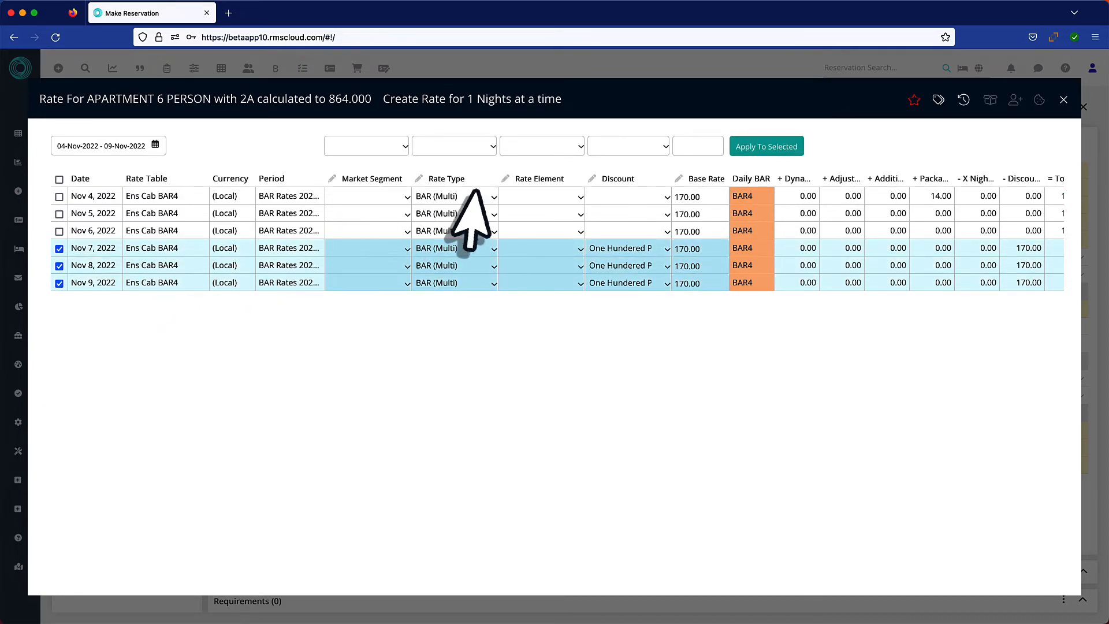
{"action": "left_click", "coordinate": [731, 149]}
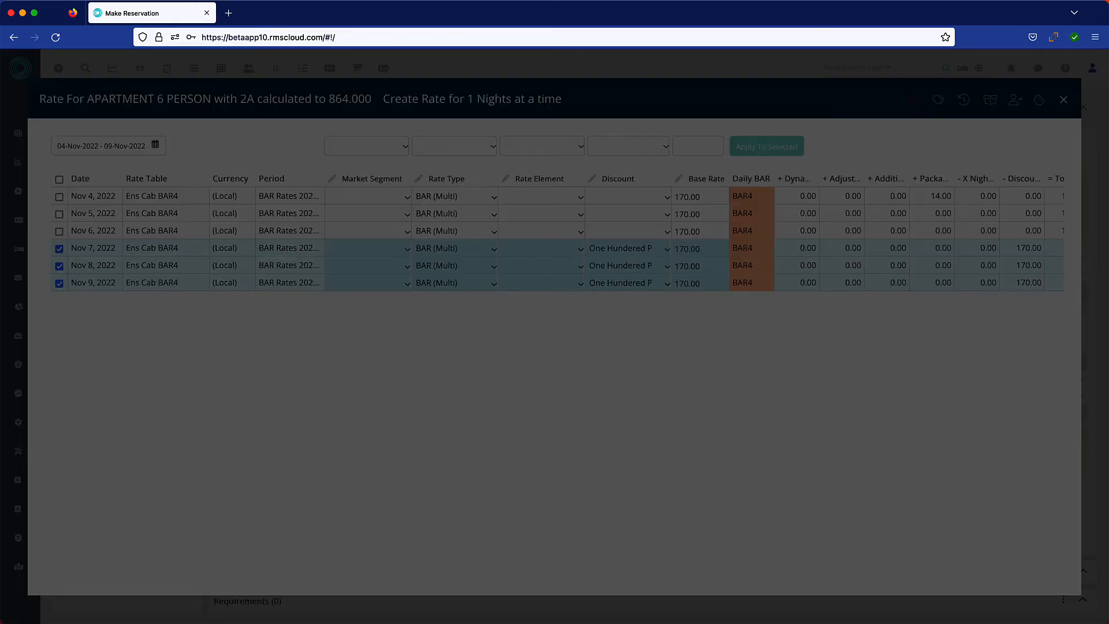